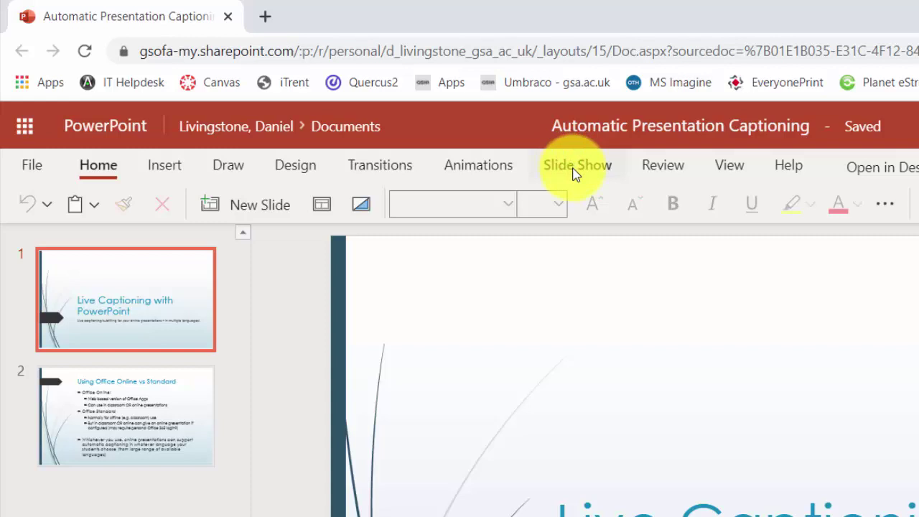
- Set the subtitle spoken language to English (U.K.)
left_click(578, 168)
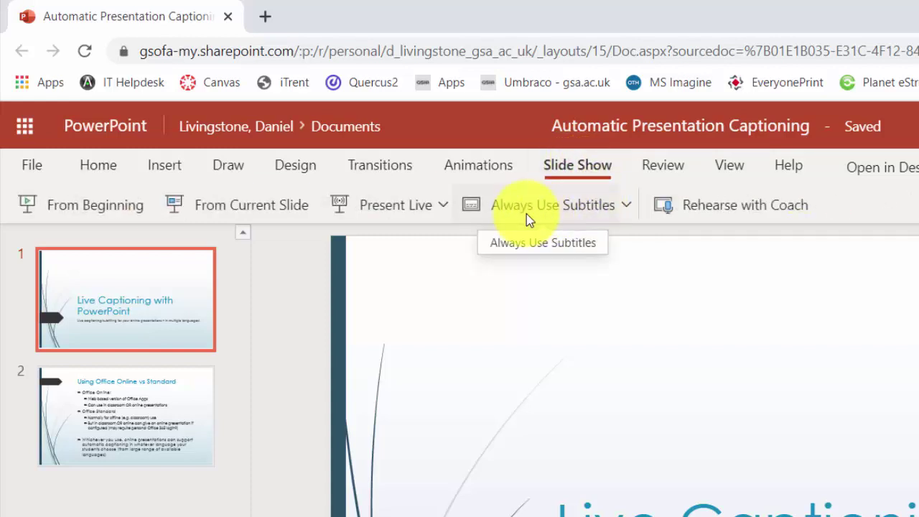
left_click(626, 208)
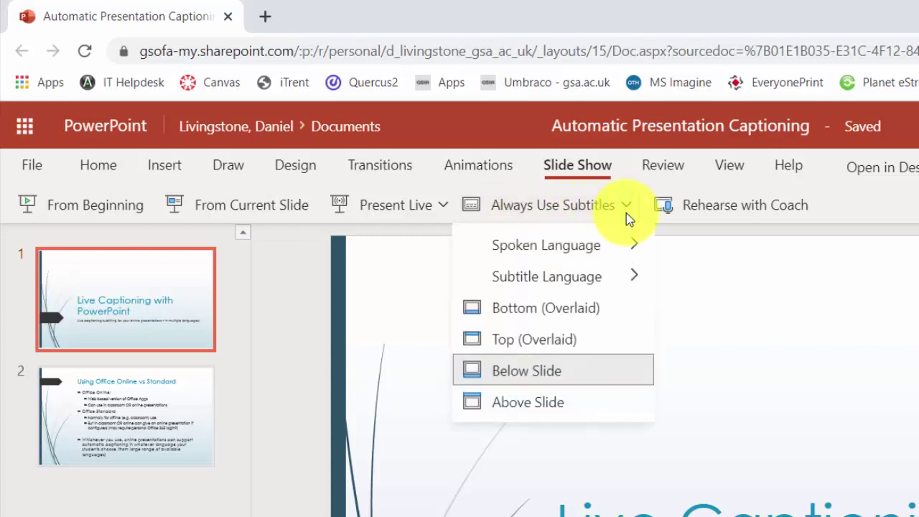
left_click(582, 250)
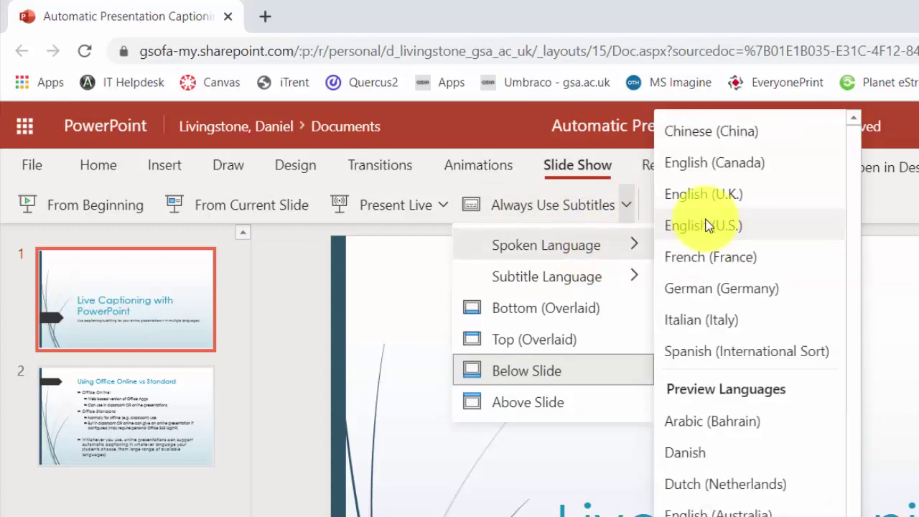
left_click(707, 194)
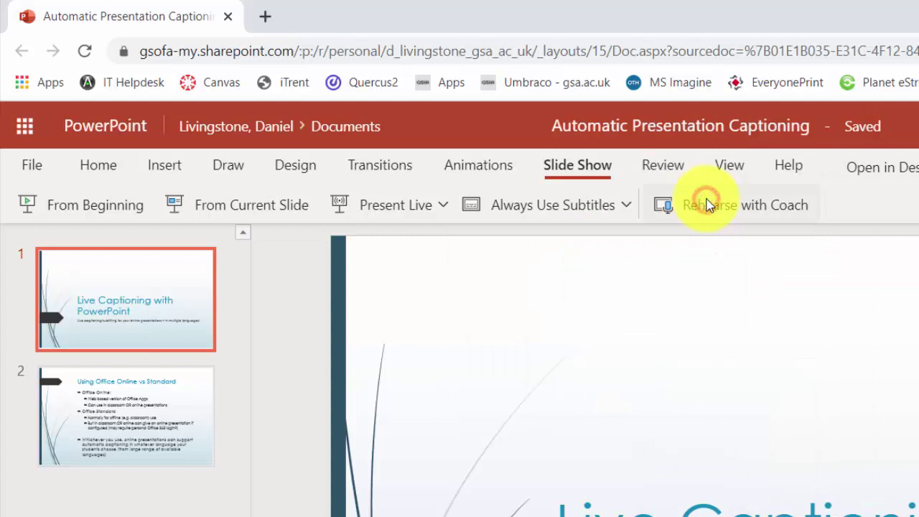
- Place subtitles below the slide, turn Always Use Subtitles on, and start presenting live
left_click(626, 205)
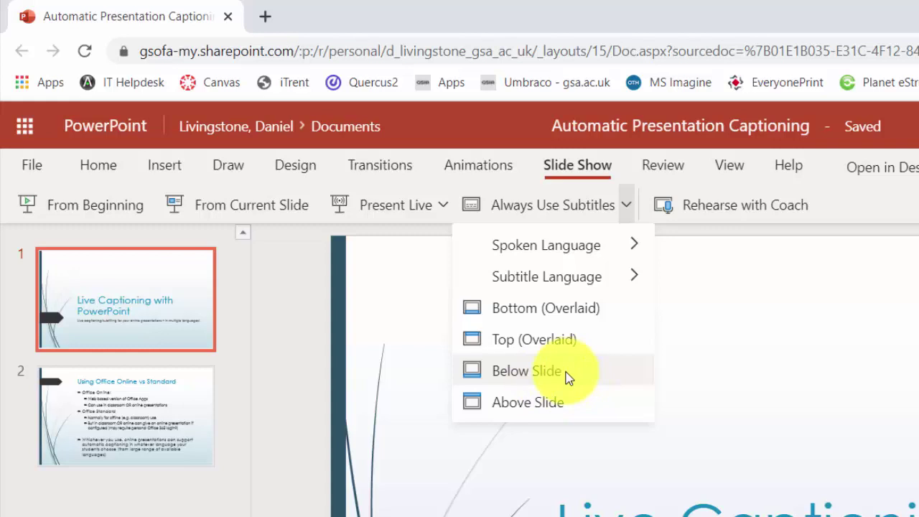
left_click(569, 374)
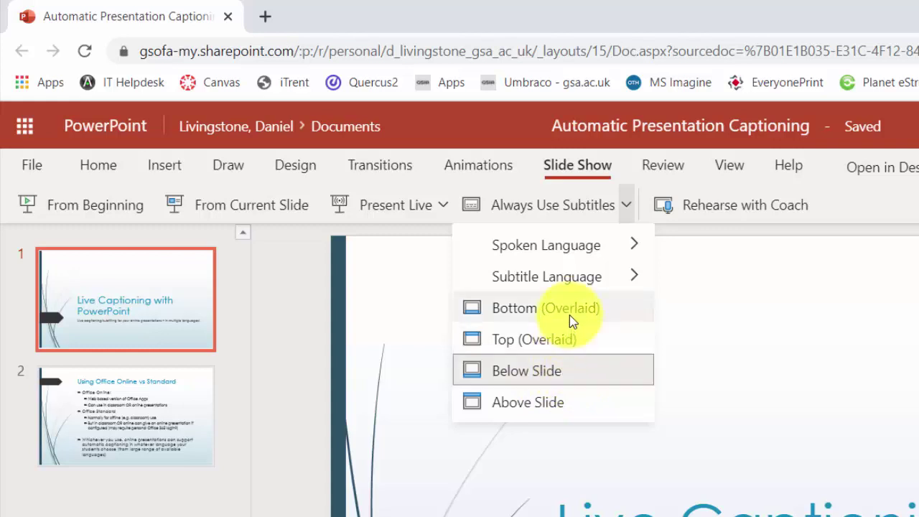
left_click(517, 206)
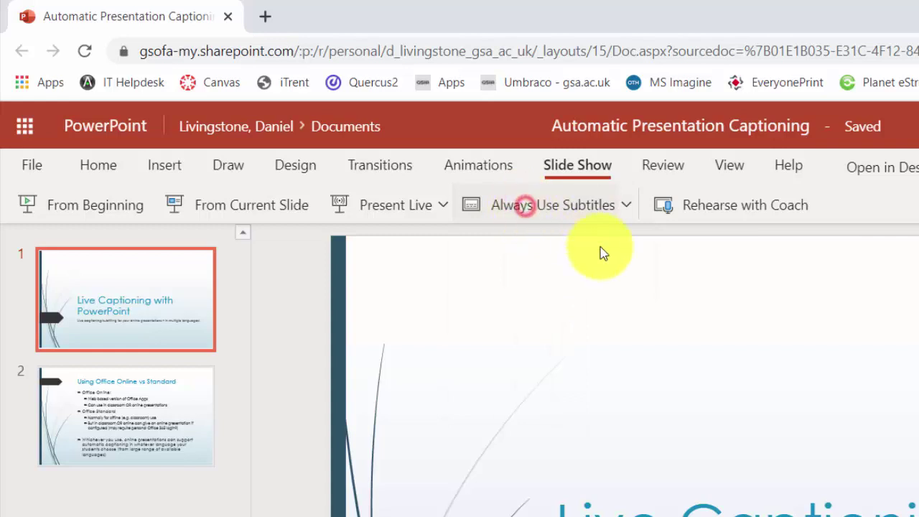
left_click(527, 206)
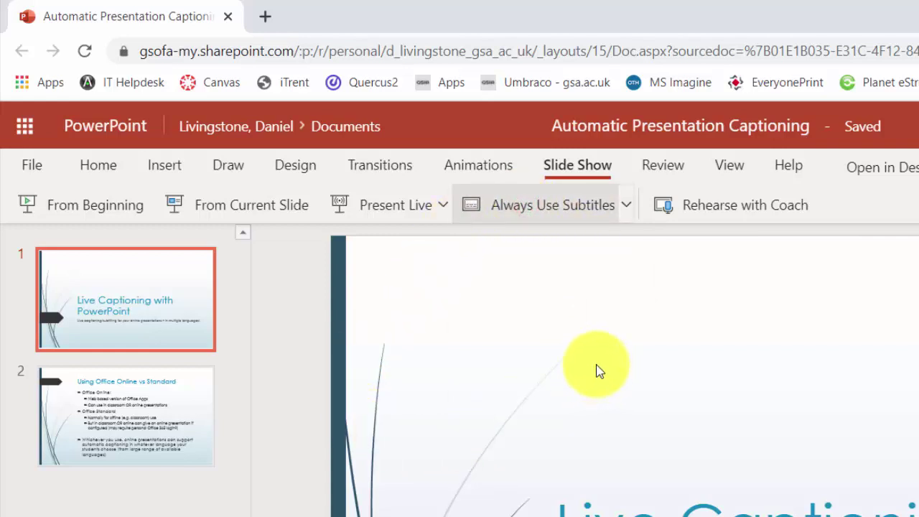
left_click(385, 209)
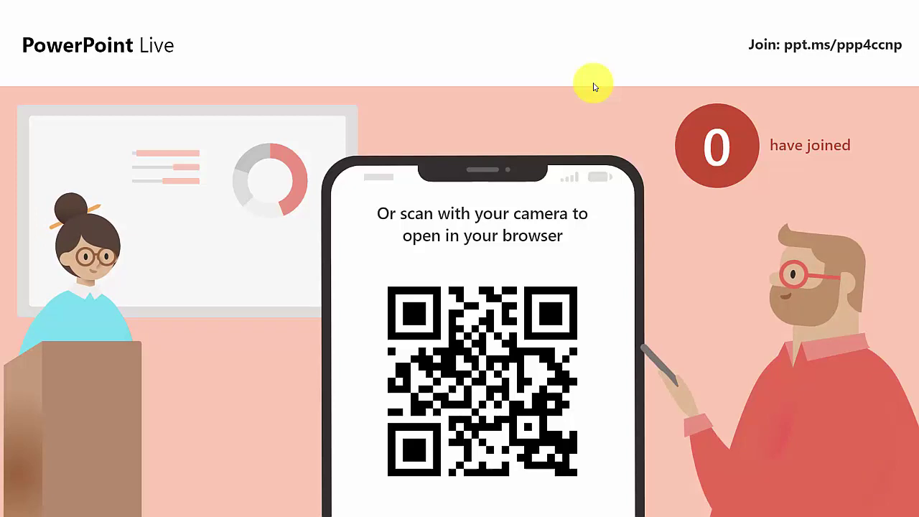
- Close the PowerPoint Live join screen so the title slide shows with captions
mouse_move(523, 47)
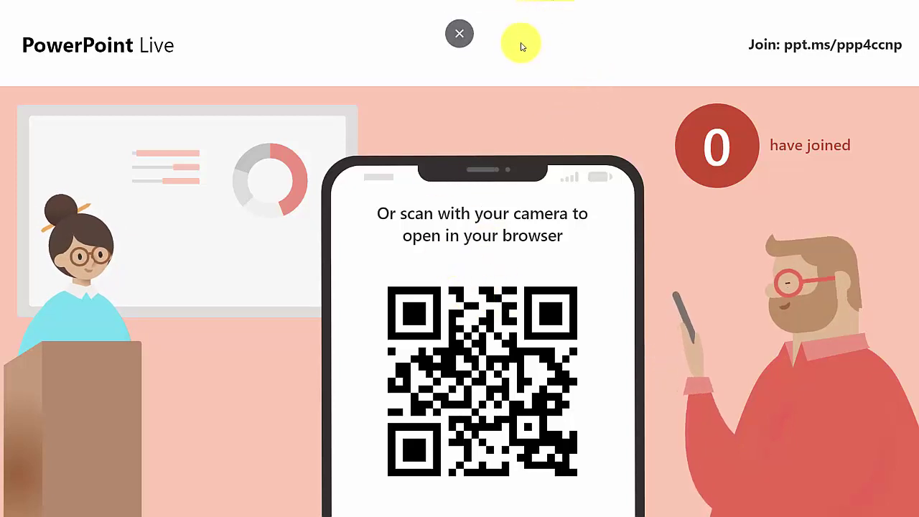
left_click(491, 120)
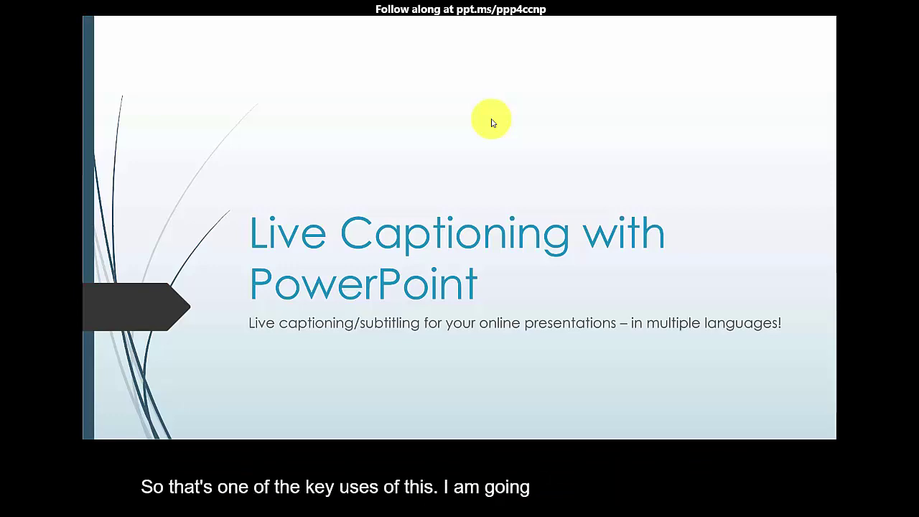
- Exit the slideshow back to the editor, pausing the live session
key("Escape")
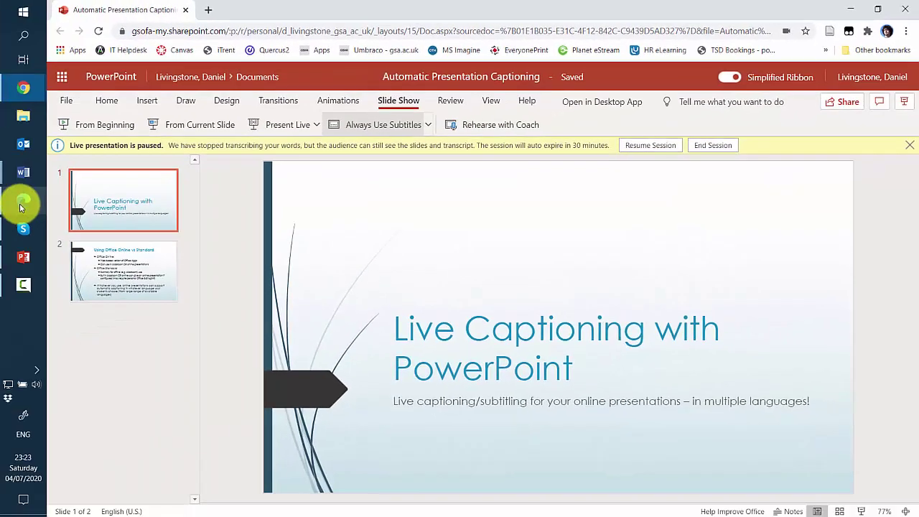
- Load the join link ppt.ms/ppp4ccnp in Microsoft Edge
left_click(22, 204)
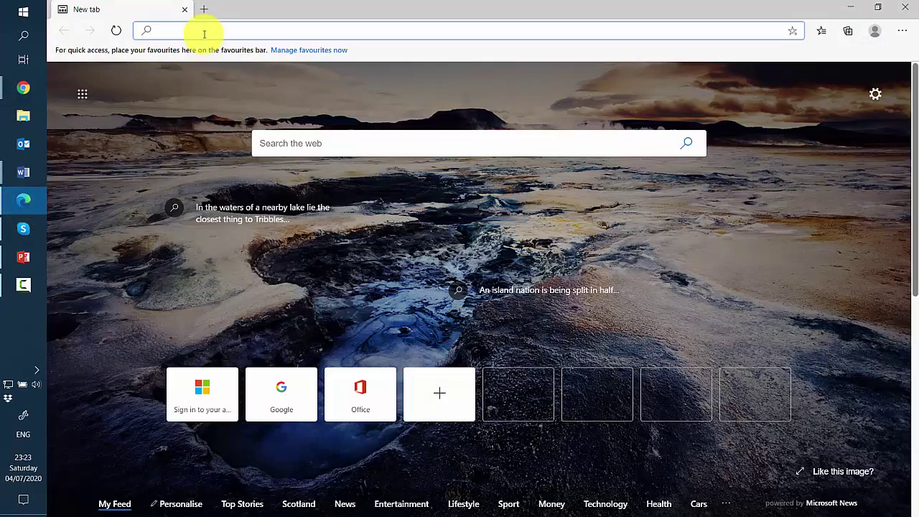
type("ppt.")
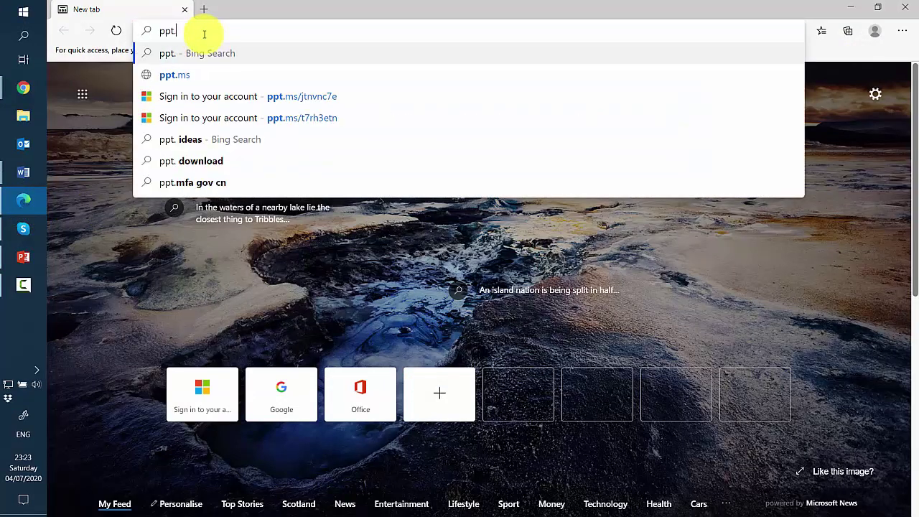
type("ms/")
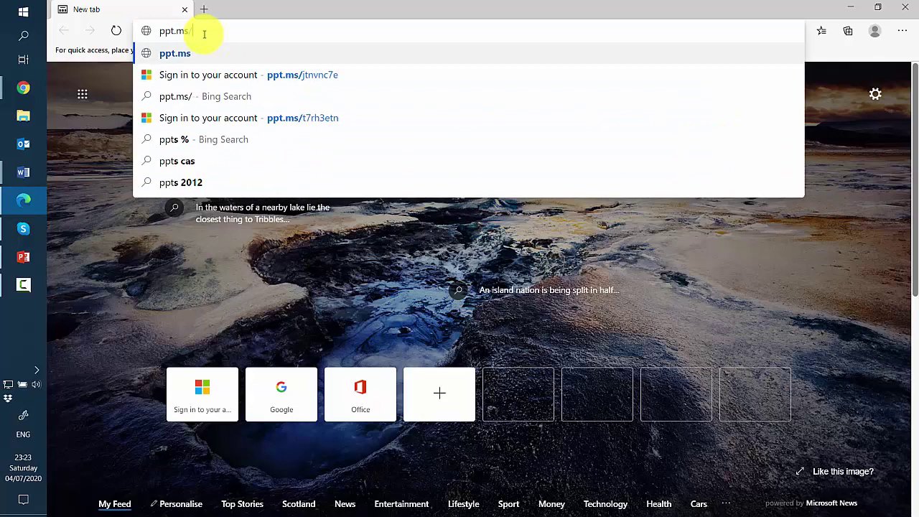
type("ppp")
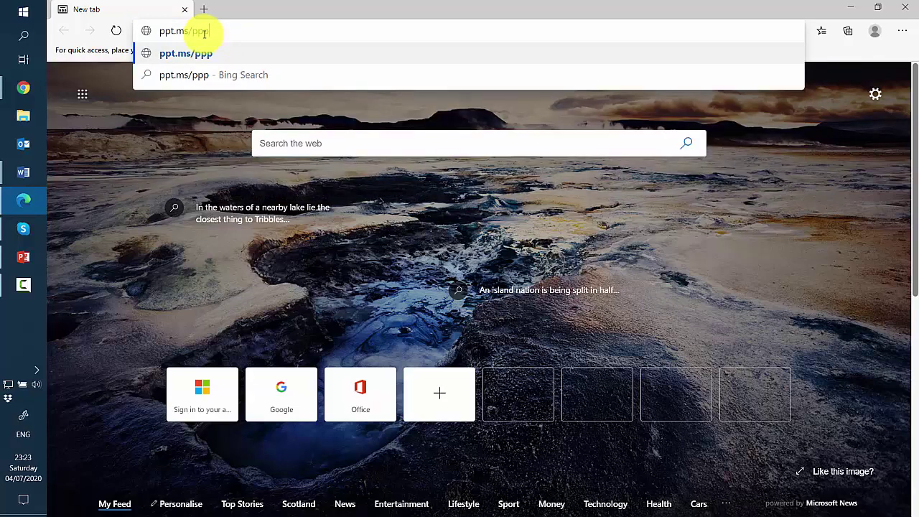
type("4ccn")
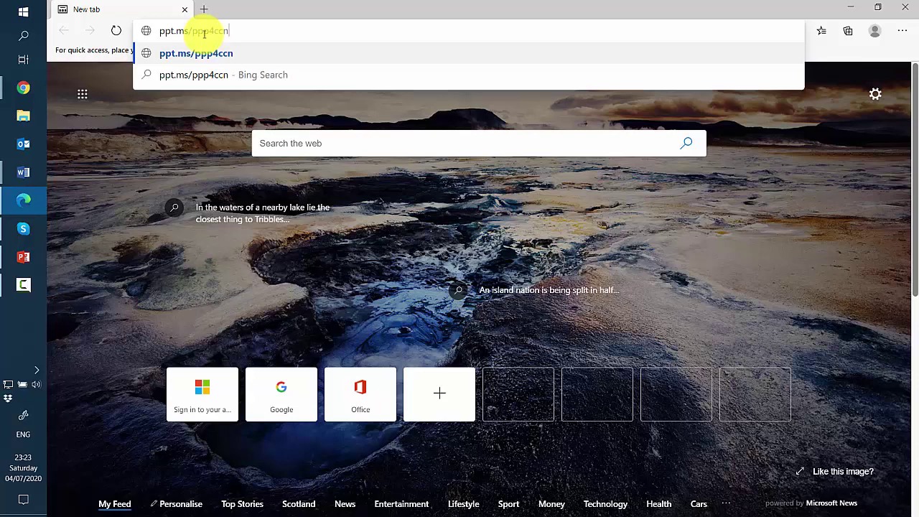
type("p")
key("Return")
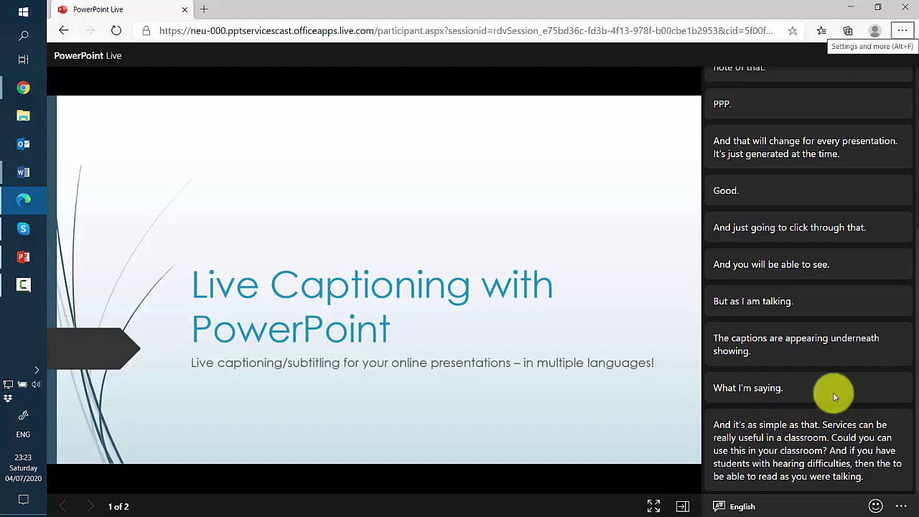
- Restore the PowerPoint Live audience window to a smaller size
left_click(879, 8)
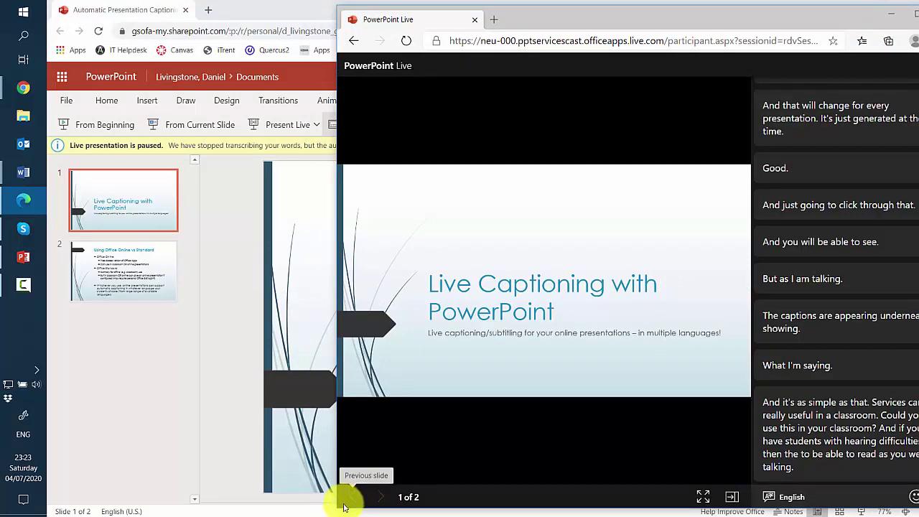
- Shrink, widen and move the audience window up-left over the editor, keeping the transcript visible
left_click_drag(337, 507, 358, 377)
left_click_drag(582, 16, 324, 145)
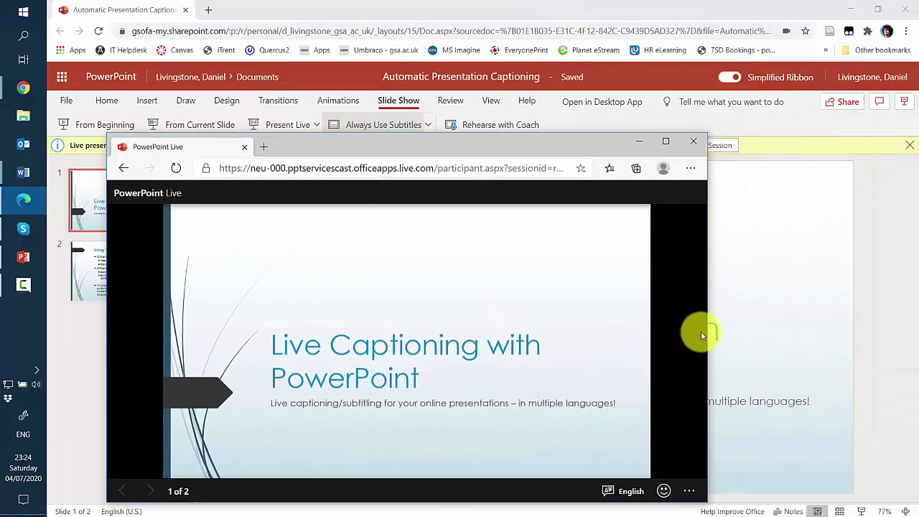
left_click_drag(709, 328, 815, 297)
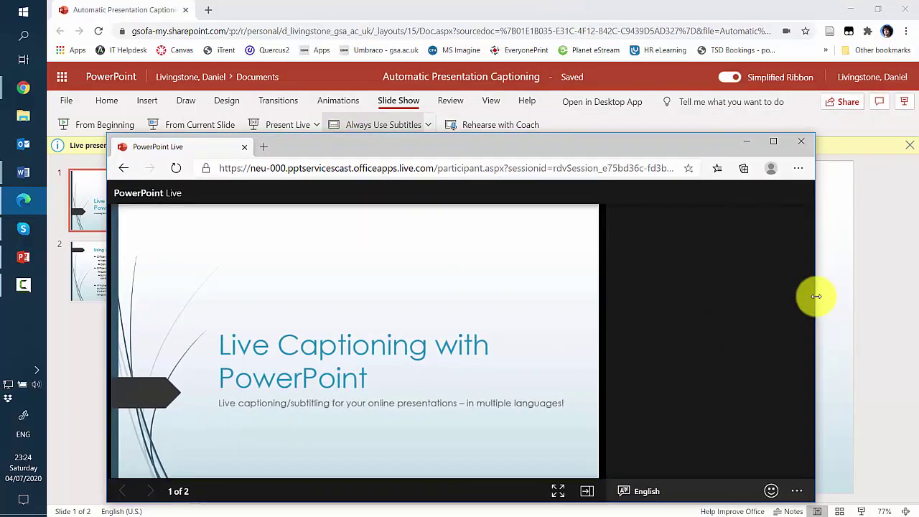
left_click_drag(456, 147, 410, 82)
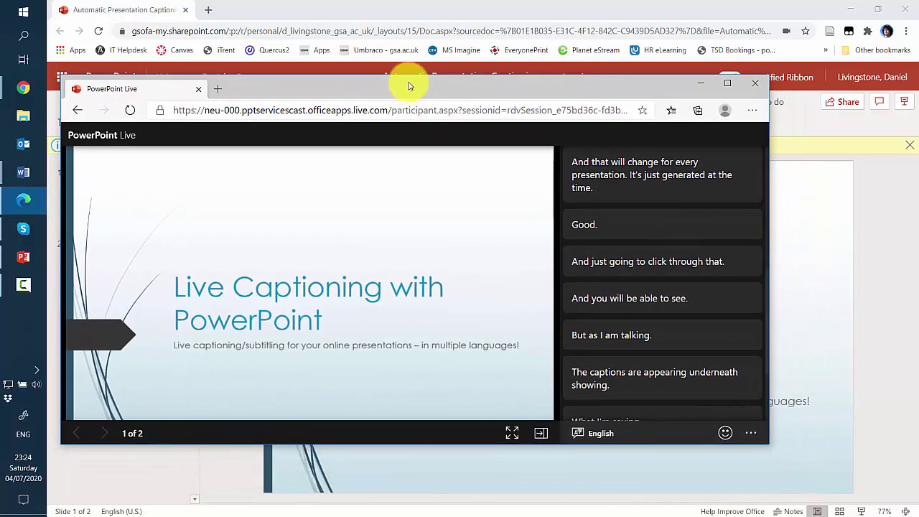
left_click(408, 18)
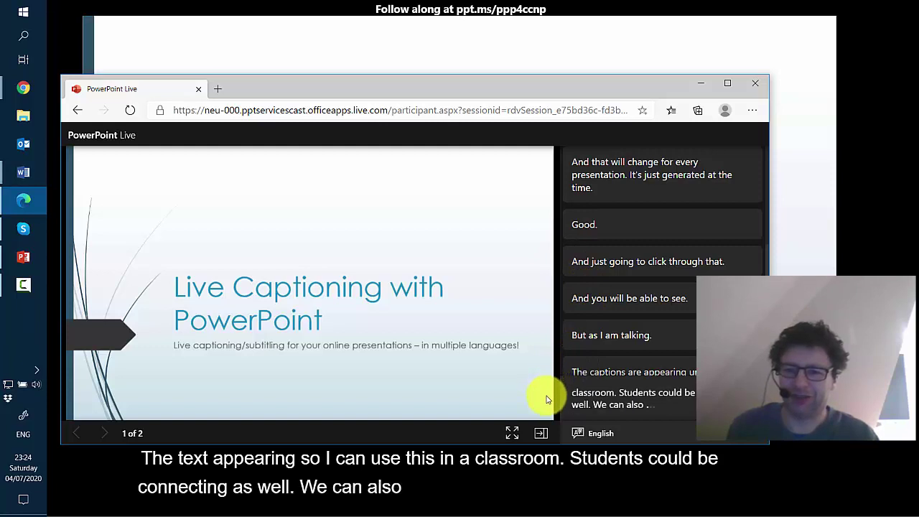
- Switch the transcript language from English to Chinese Simplified
left_click(583, 434)
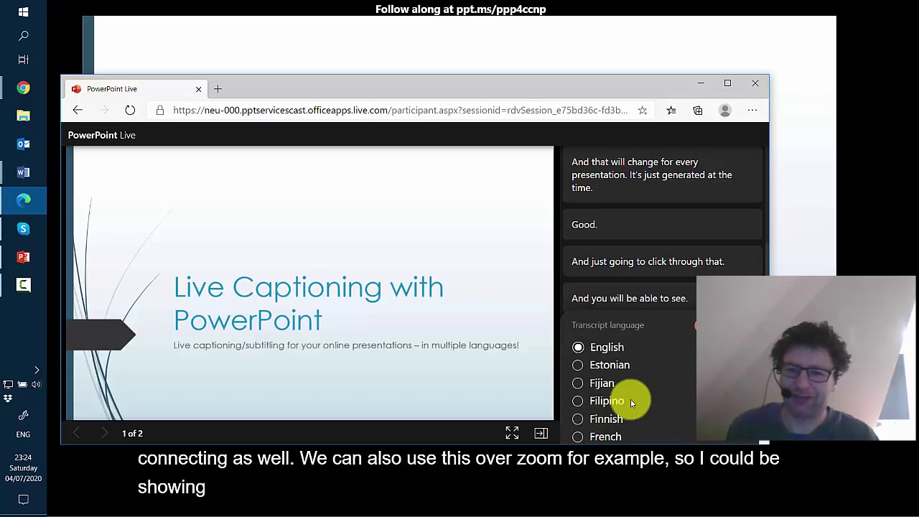
scroll(629, 400, "down", 1)
scroll(632, 399, "down", 1)
scroll(630, 400, "down", 1)
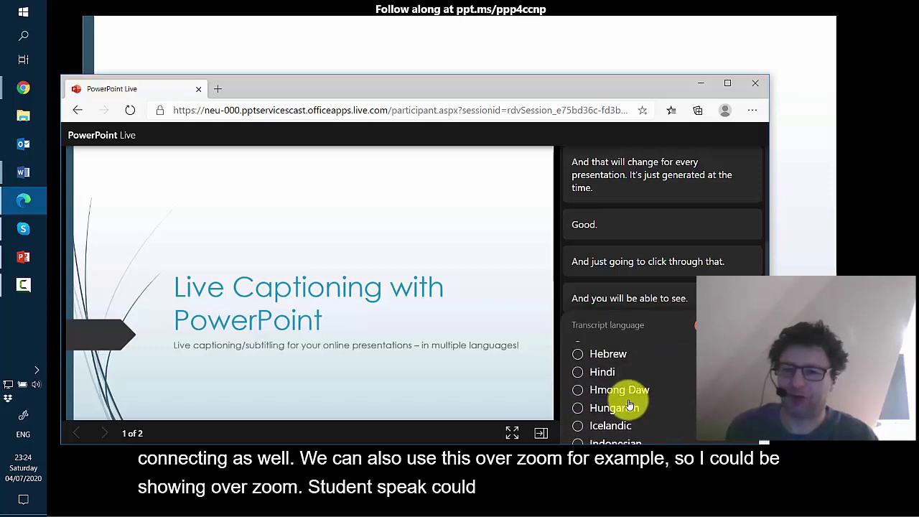
scroll(590, 404, "down", 1)
scroll(583, 410, "down", 1)
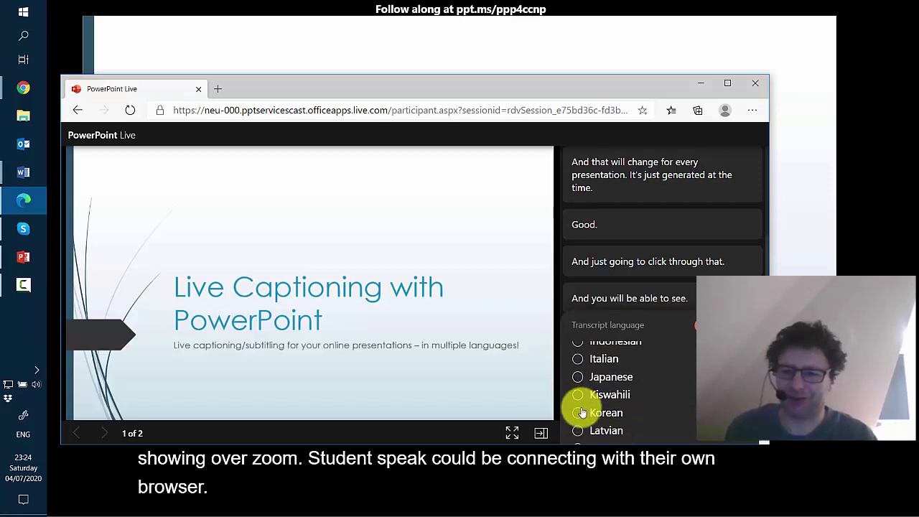
scroll(582, 411, "down", 1)
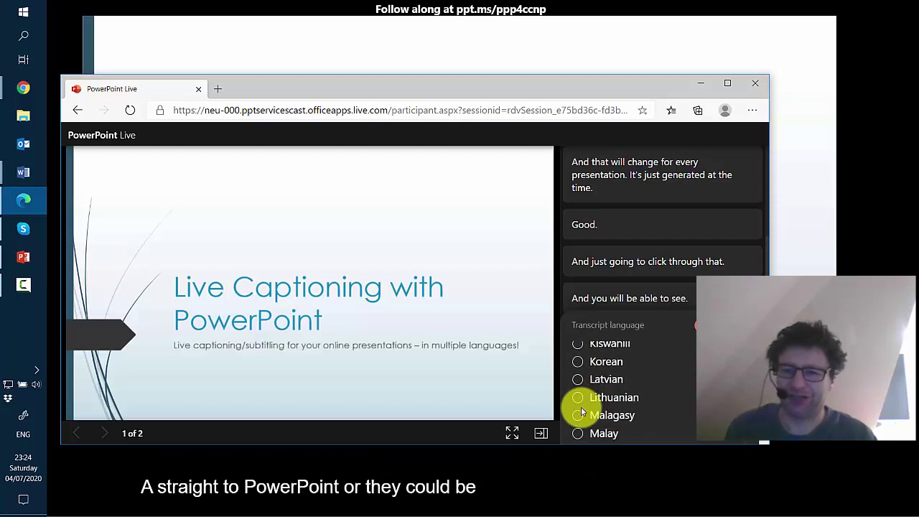
scroll(582, 411, "down", 3)
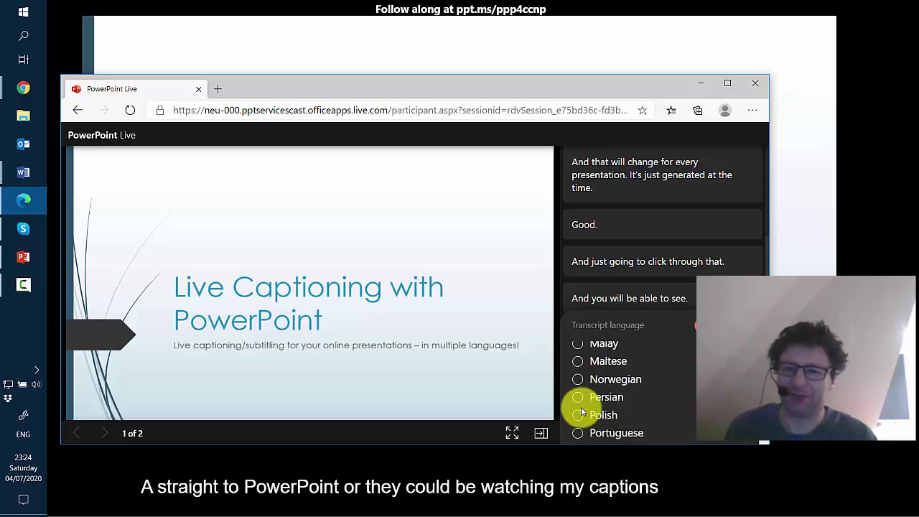
scroll(581, 412, "up", 2)
scroll(582, 411, "up", 7)
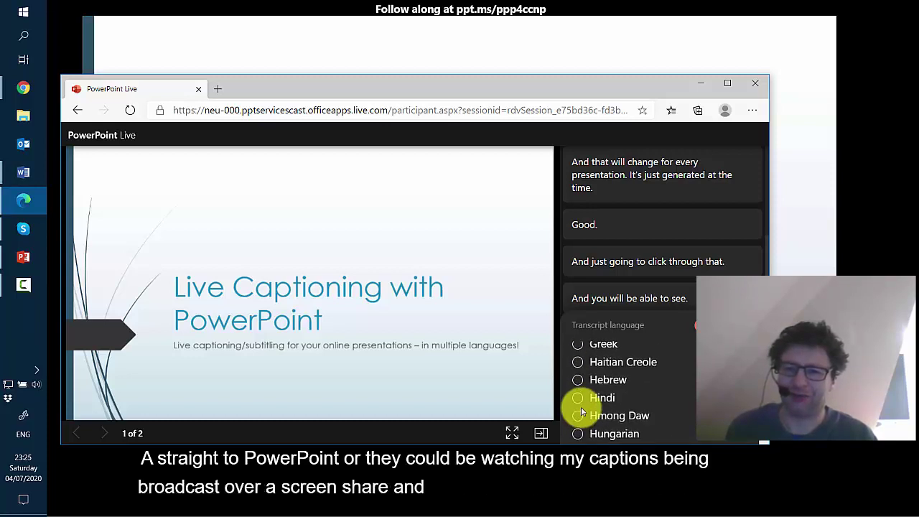
scroll(581, 410, "up", 4)
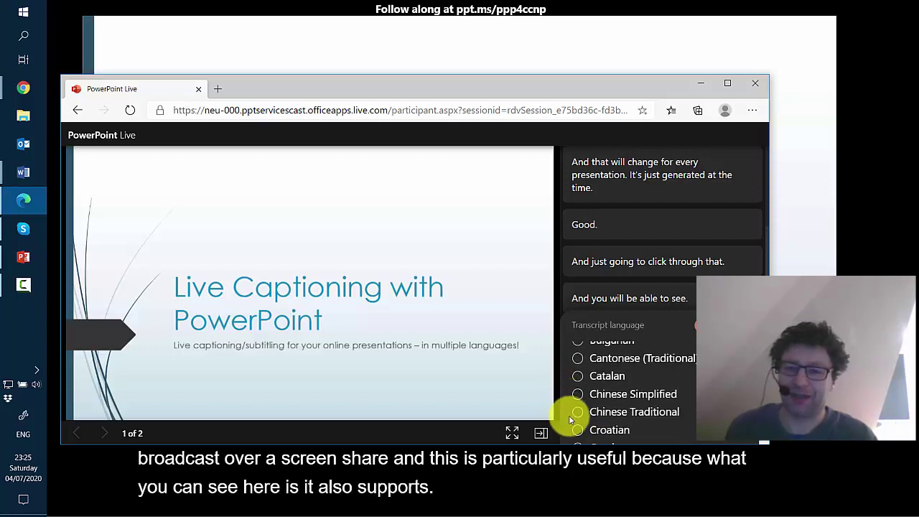
left_click(578, 394)
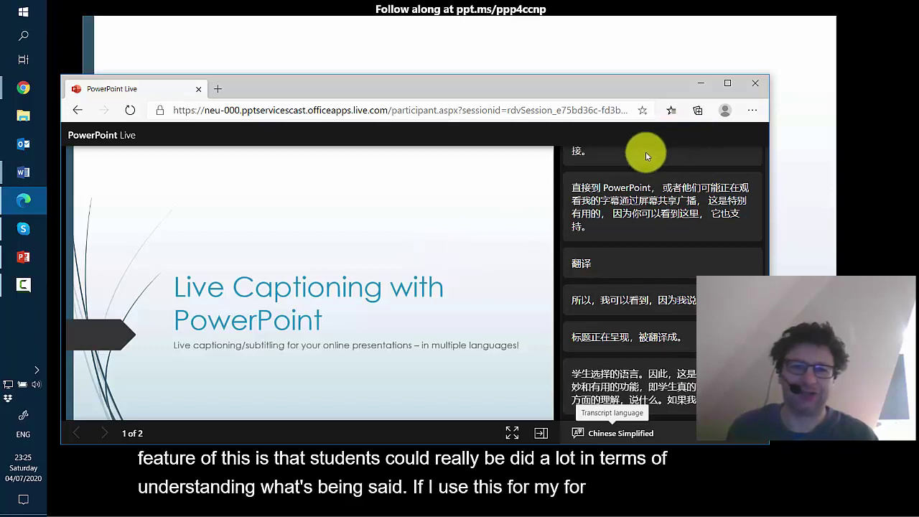
- Close the audience browser window and dismiss the 'Your session is live!' panel
left_click(197, 90)
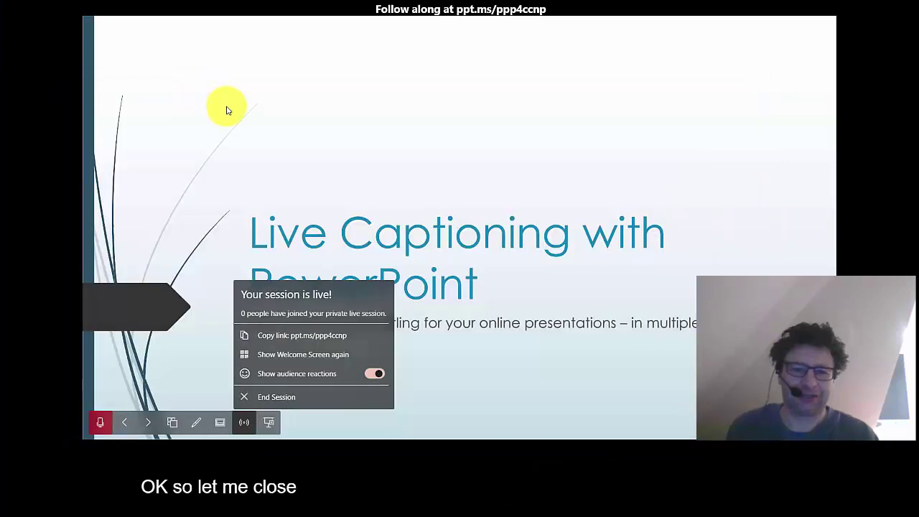
left_click(356, 436)
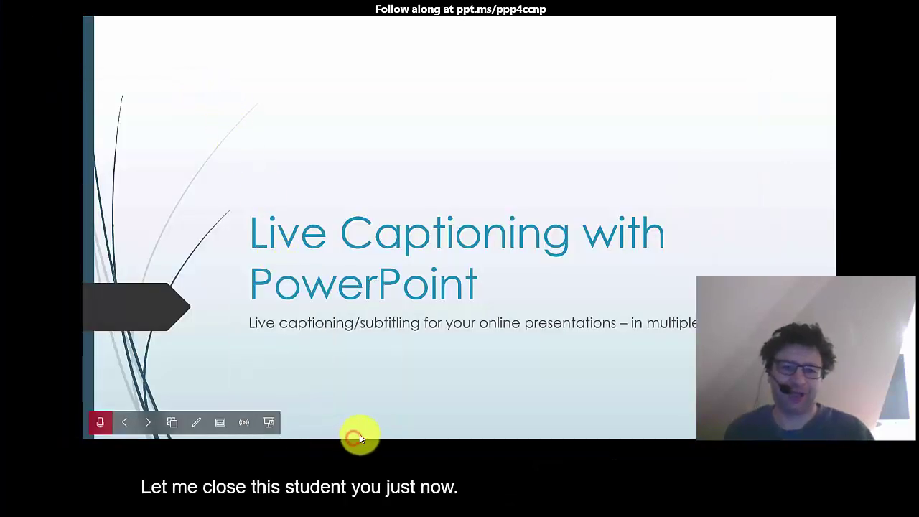